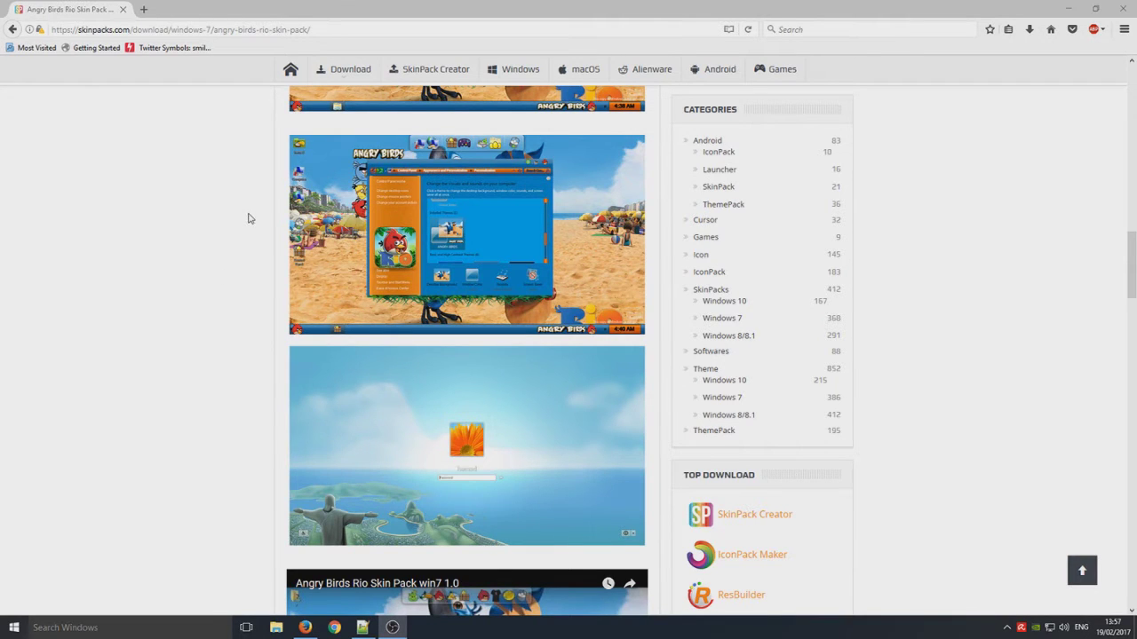
Scroll the Angry Birds Rio Skin Pack page down to its free and $2.99 download options
{"action": "scroll", "coordinate": [237, 241], "scroll_direction": "up", "scroll_amount": 5}
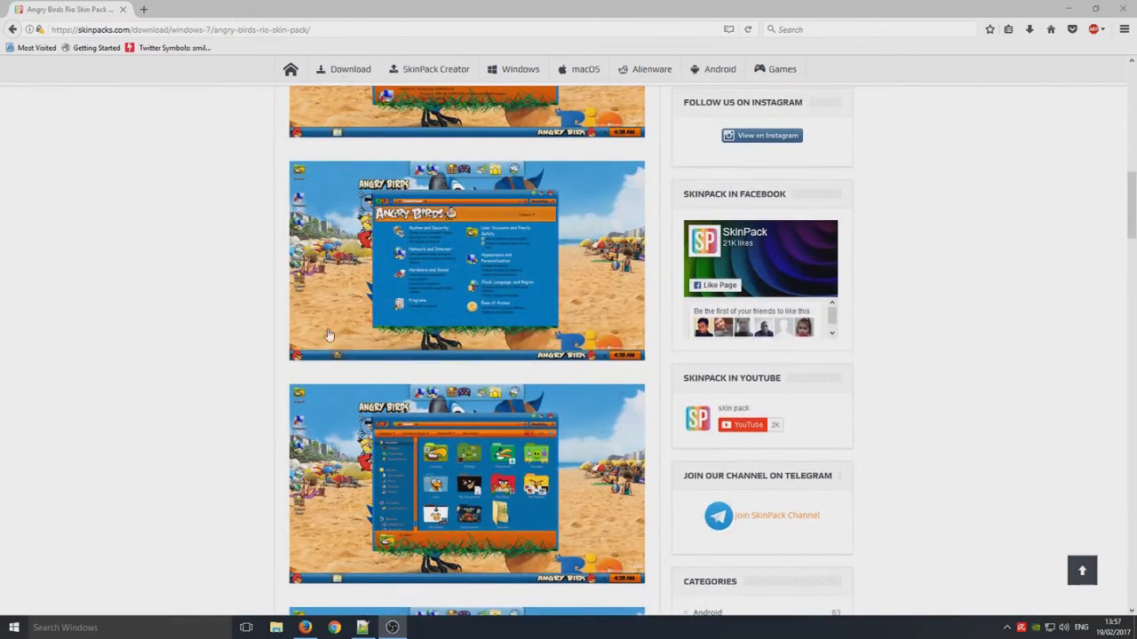
{"action": "scroll", "coordinate": [272, 276], "scroll_direction": "up", "scroll_amount": 3}
{"action": "scroll", "coordinate": [214, 226], "scroll_direction": "down", "scroll_amount": 3}
{"action": "scroll", "coordinate": [225, 225], "scroll_direction": "down", "scroll_amount": 8}
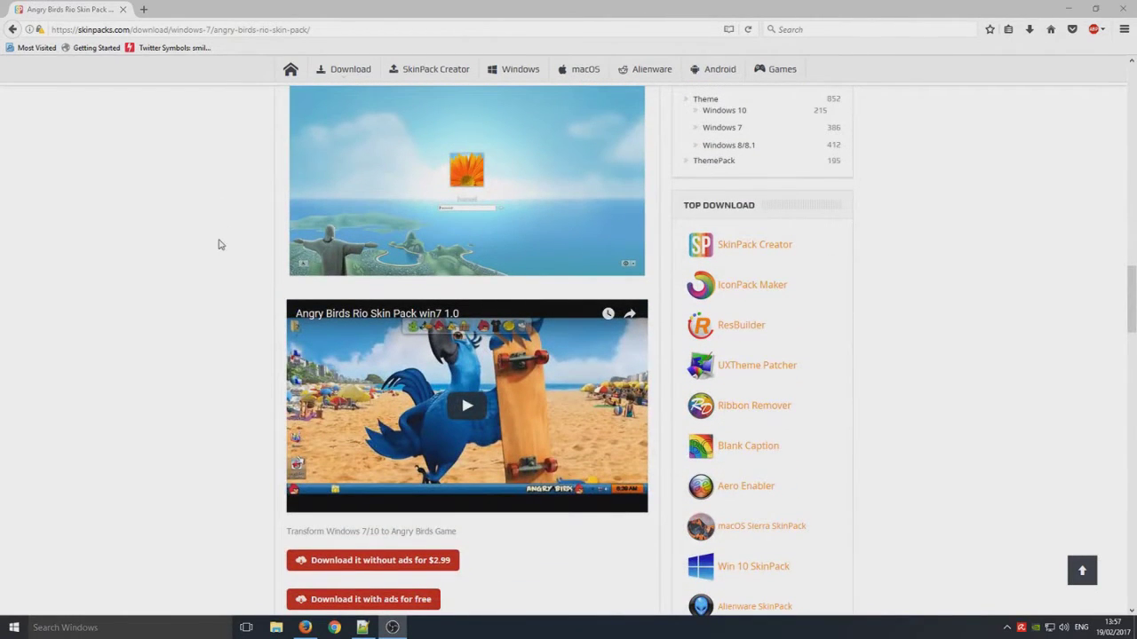
{"action": "scroll", "coordinate": [222, 195], "scroll_direction": "down", "scroll_amount": 6}
{"action": "scroll", "coordinate": [218, 164], "scroll_direction": "down", "scroll_amount": 3}
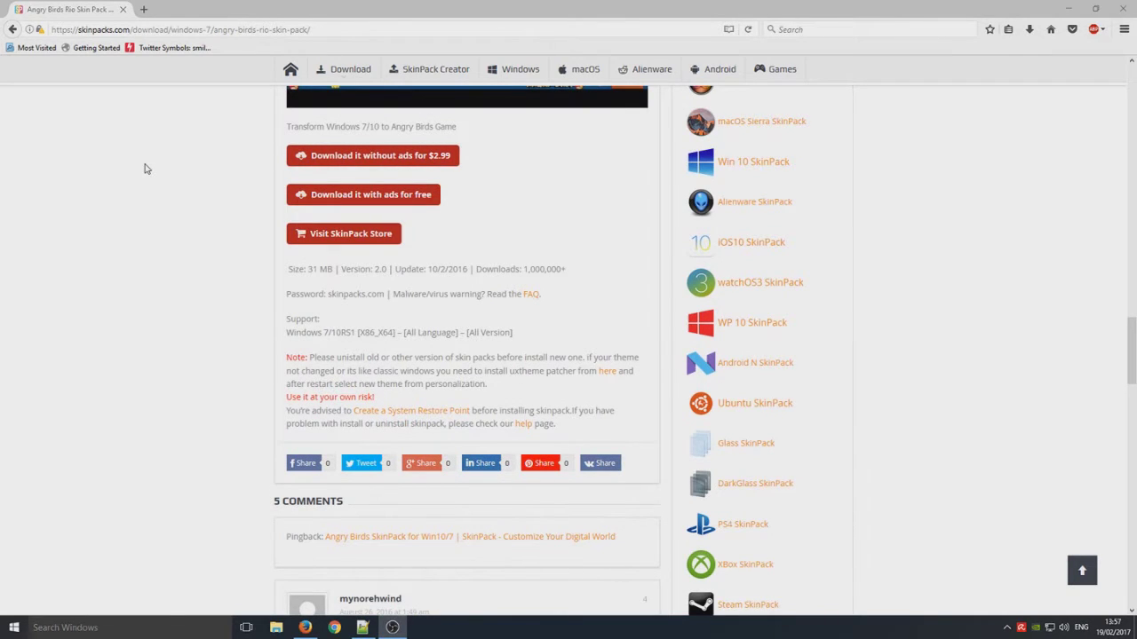
Choose the free ad-supported download, skip the video, and save SkinPack Angry Birds.sfx.exe
{"action": "left_click", "coordinate": [396, 197]}
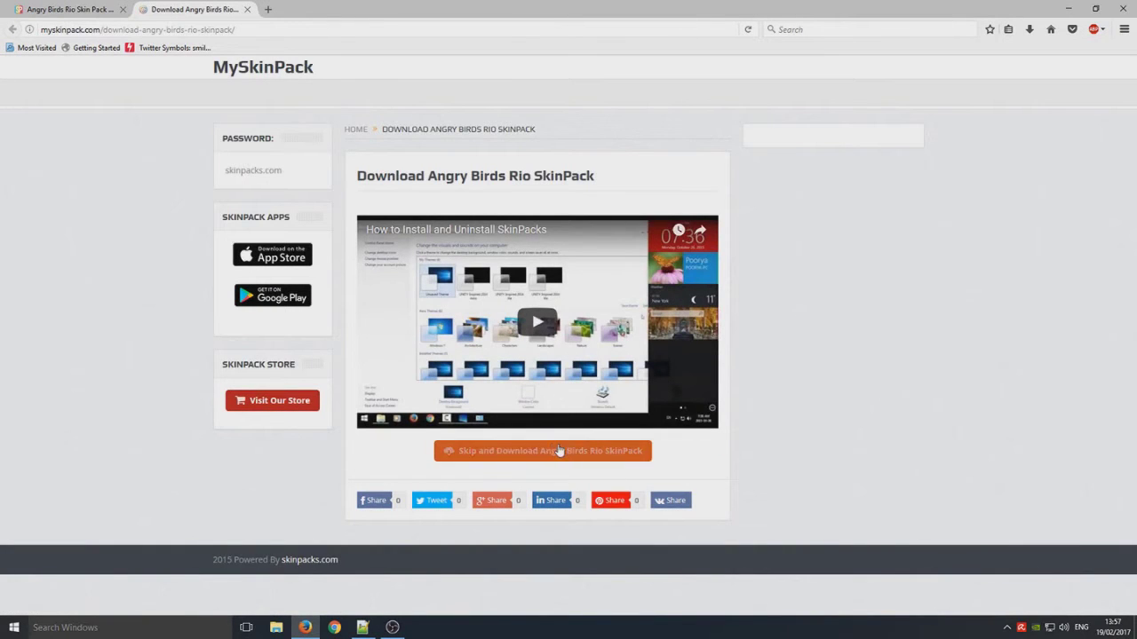
{"action": "left_click", "coordinate": [506, 454]}
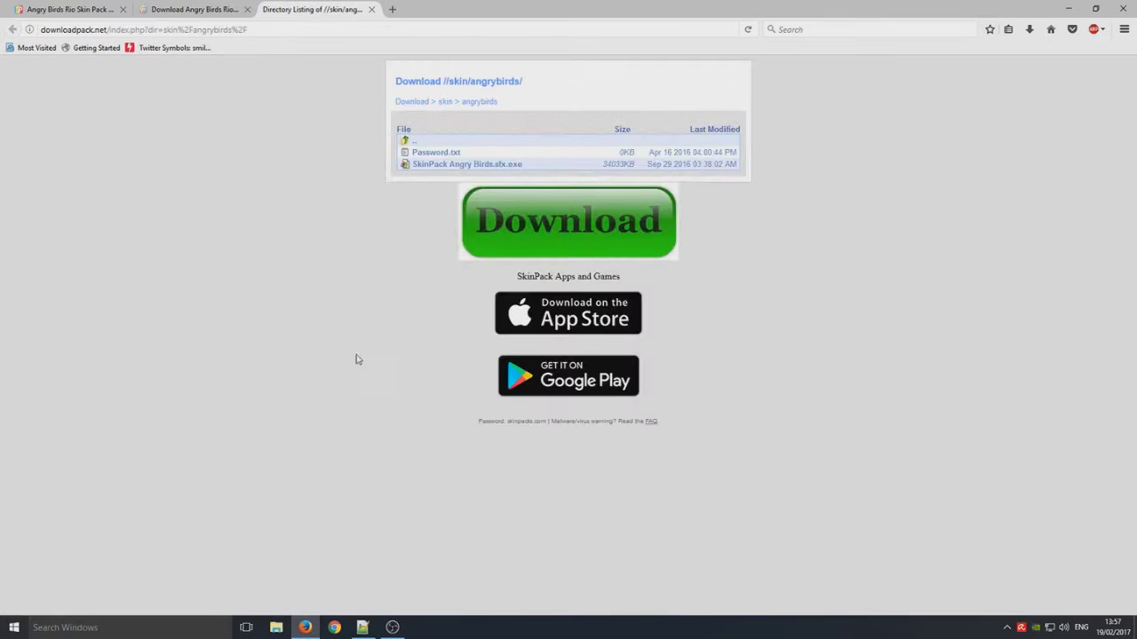
{"action": "left_click", "coordinate": [501, 168]}
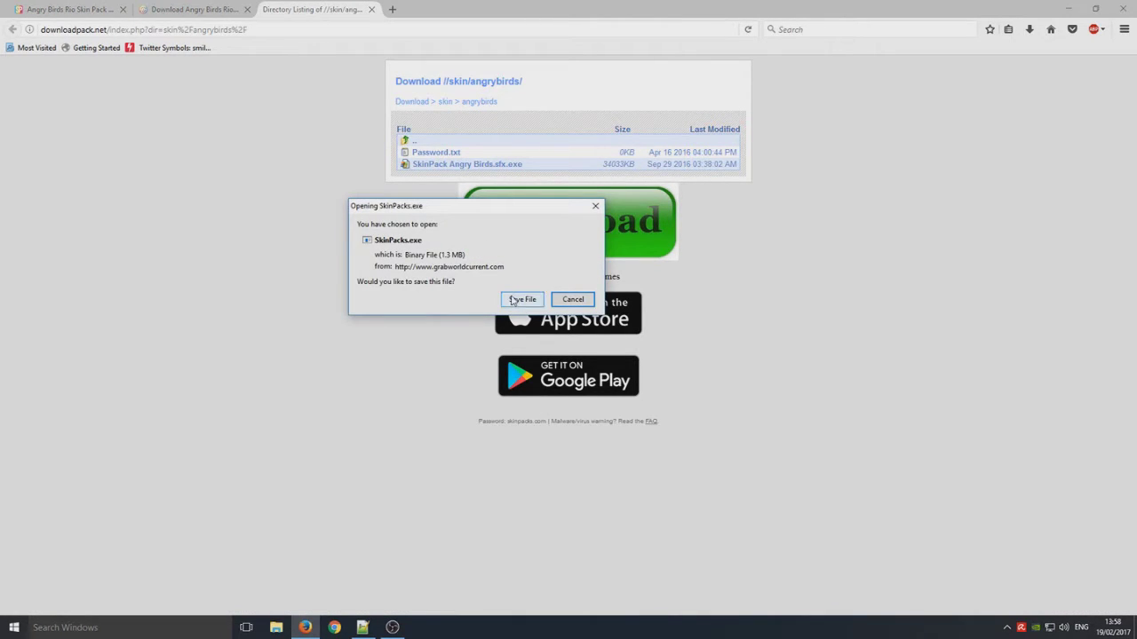
{"action": "left_click", "coordinate": [513, 300]}
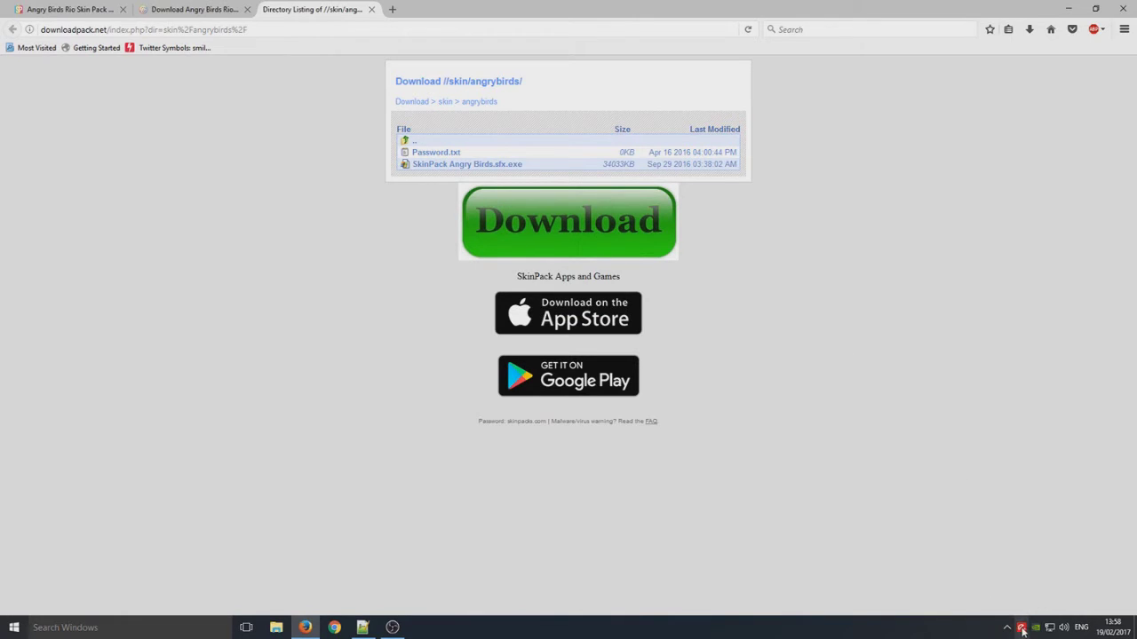
Turn off Avira real-time protection, confirm it in Avira Connect, then close that window
{"action": "right_click", "coordinate": [1022, 630]}
{"action": "left_click", "coordinate": [979, 548]}
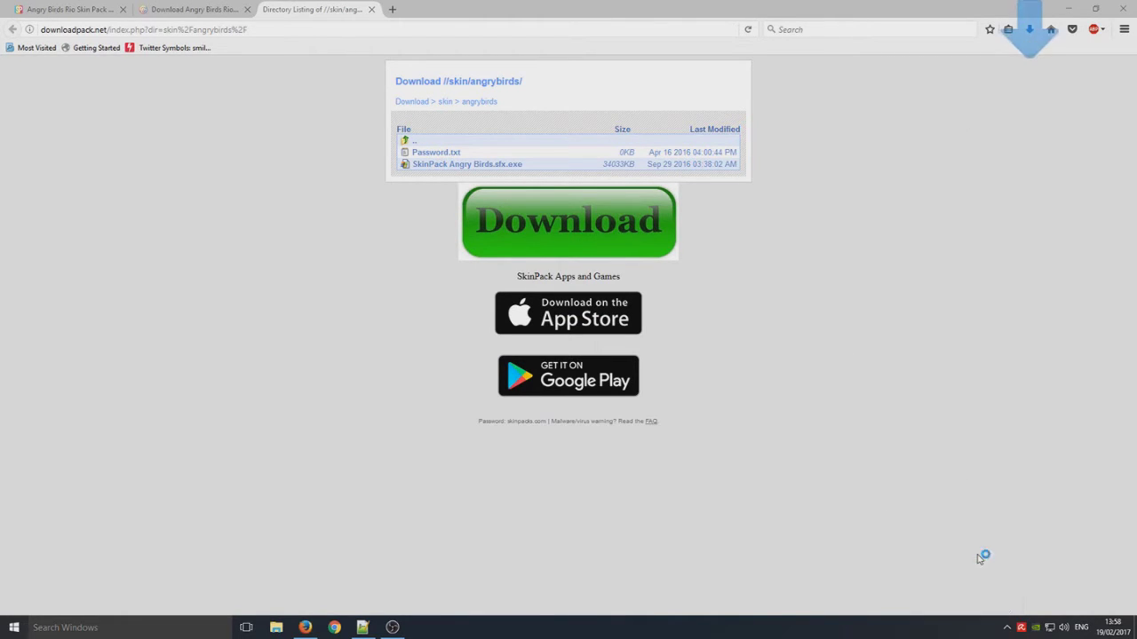
{"action": "right_click", "coordinate": [1022, 629]}
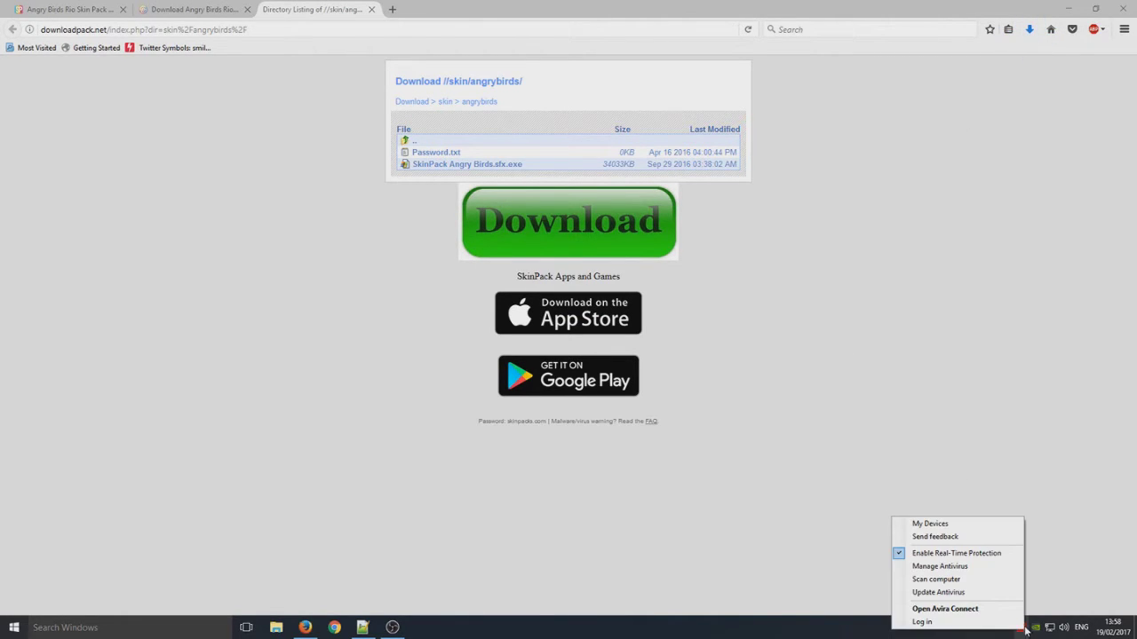
{"action": "left_click", "coordinate": [945, 610]}
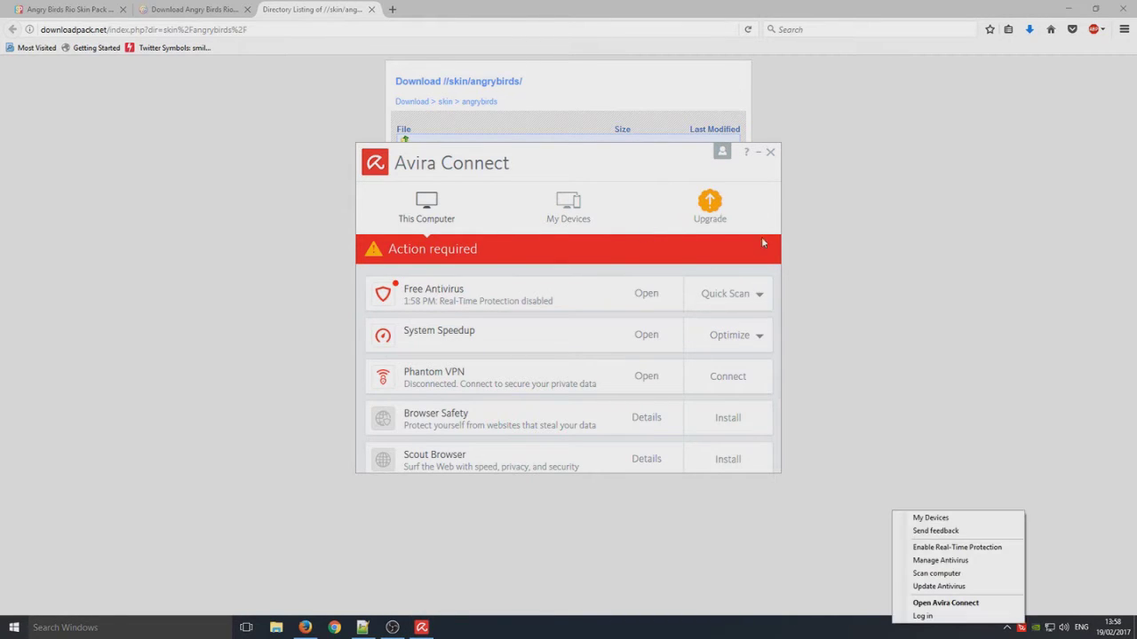
{"action": "left_click", "coordinate": [770, 153]}
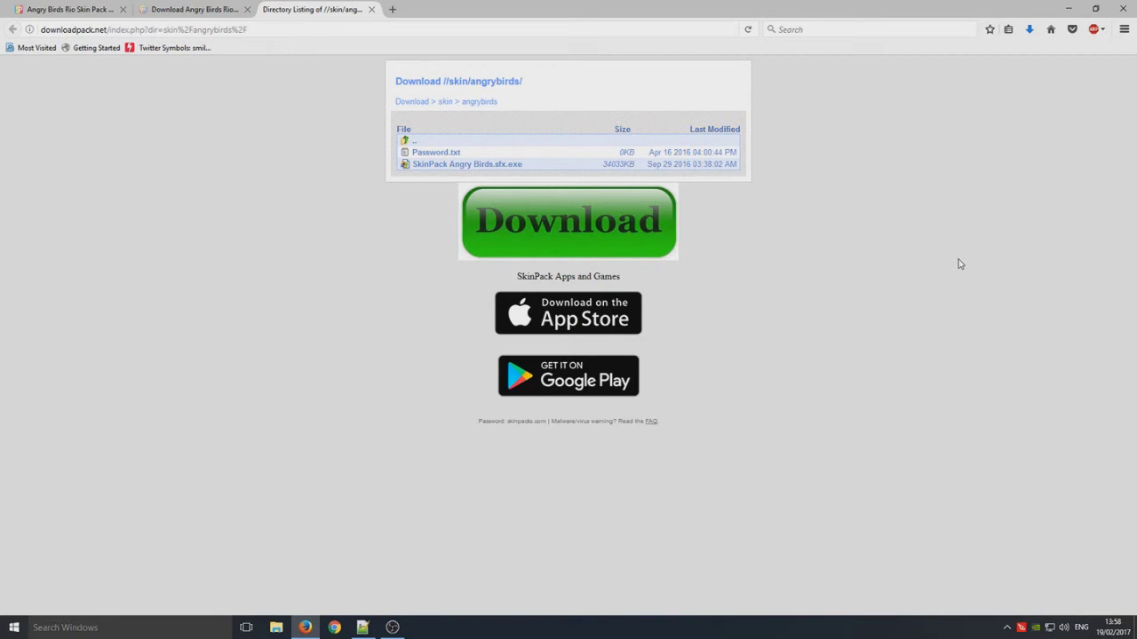
{"action": "left_click", "coordinate": [1029, 29]}
Run SkinPacks(1).exe, decline the McAfee WebAdvisor and Ad-Aware Web Companion offers, and start installing
{"action": "left_click", "coordinate": [950, 71]}
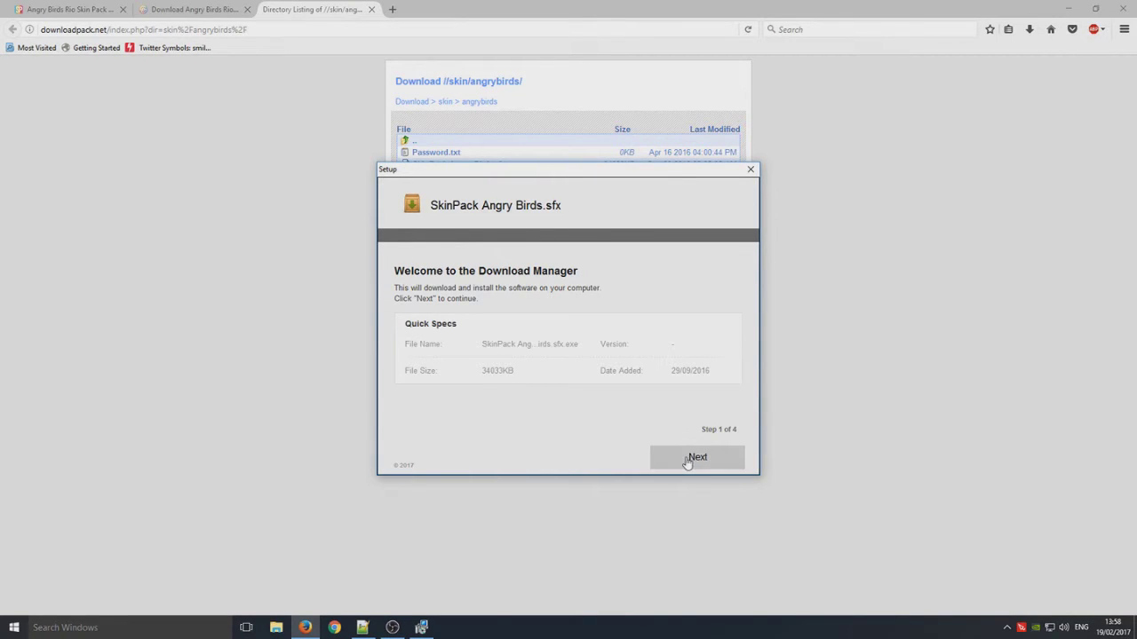
{"action": "left_click", "coordinate": [684, 461]}
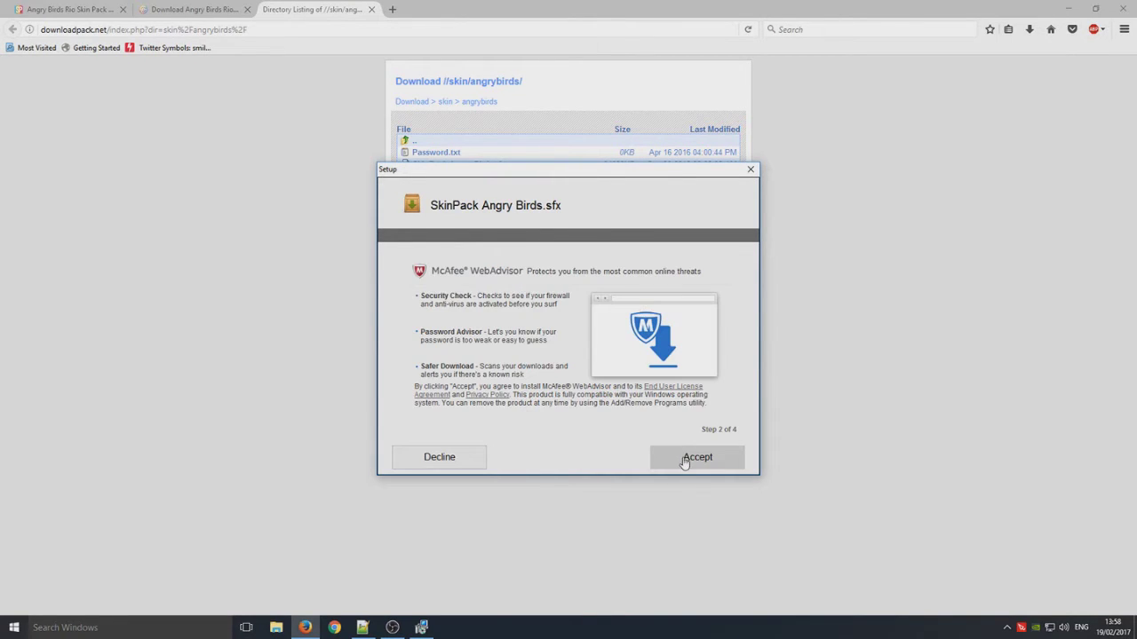
{"action": "left_click", "coordinate": [448, 461]}
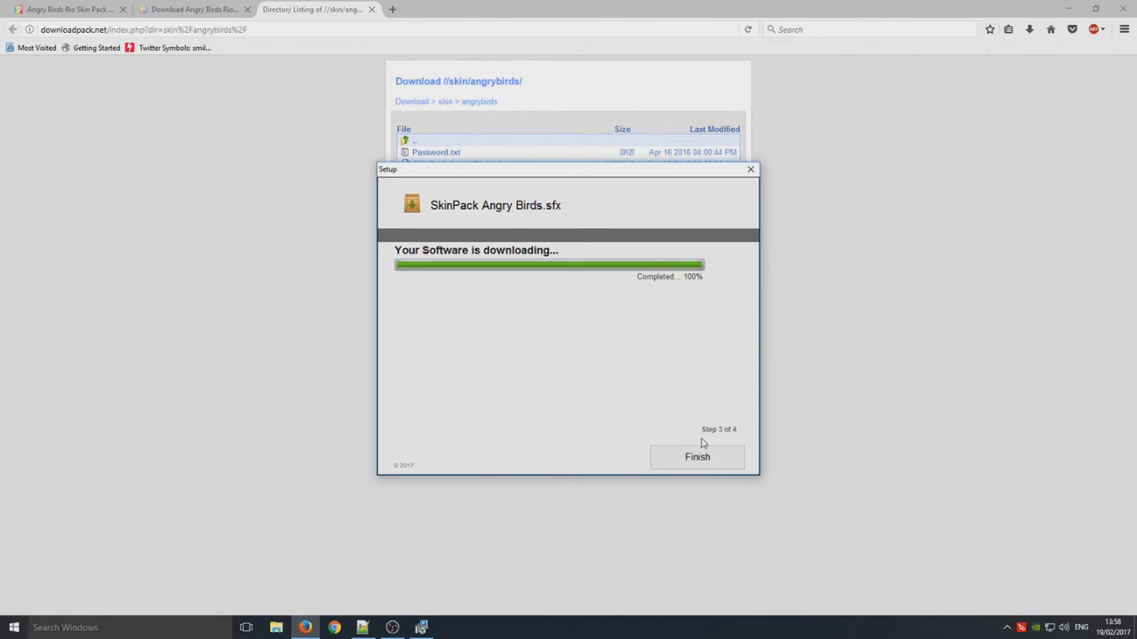
{"action": "left_click", "coordinate": [708, 458]}
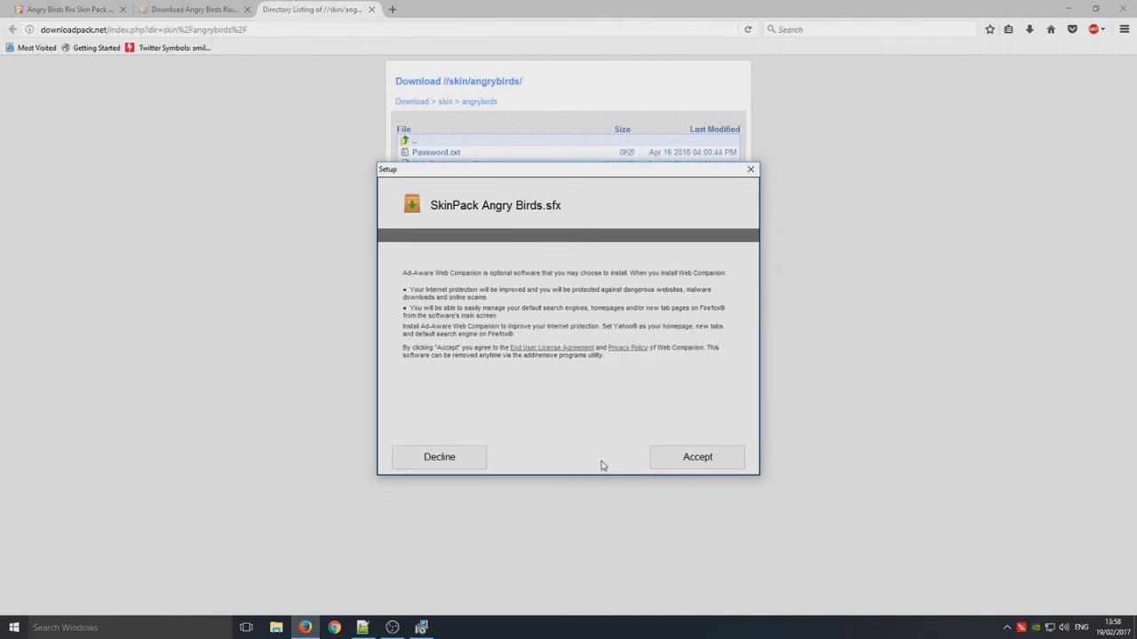
{"action": "left_click", "coordinate": [425, 467]}
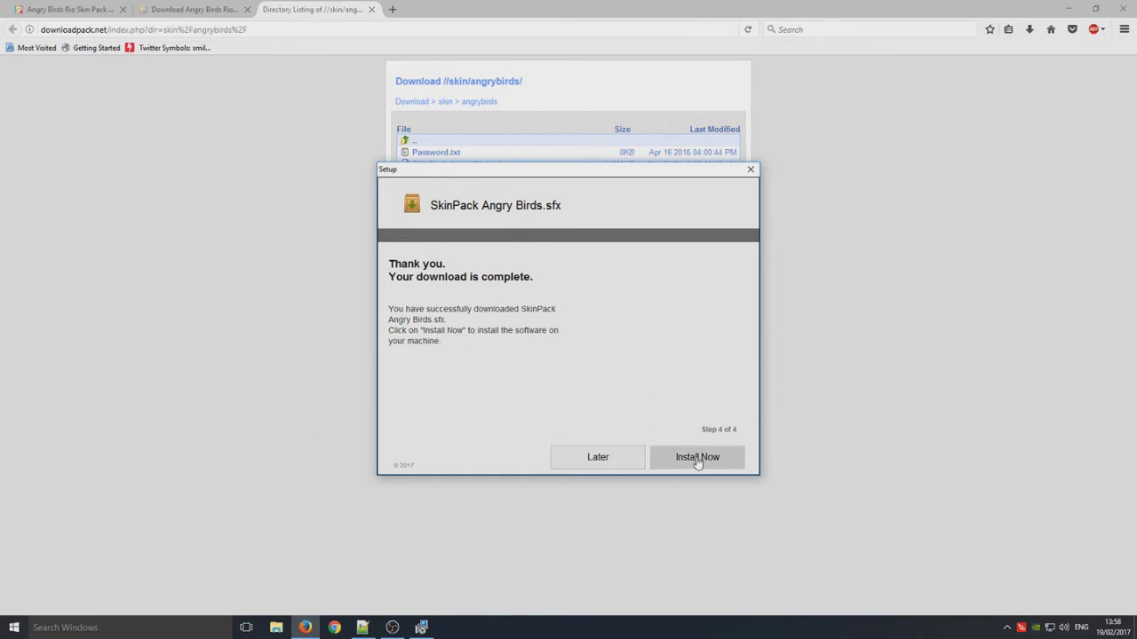
{"action": "left_click", "coordinate": [734, 455]}
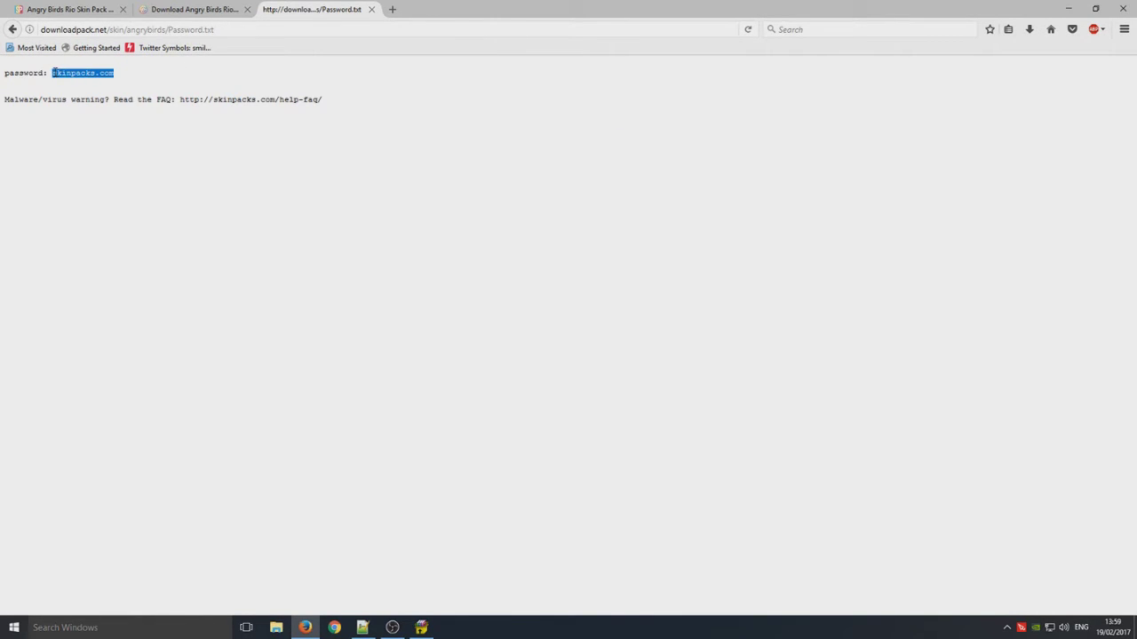
Paste the archive password, then extract the skin pack into the Downloads folder
{"action": "left_click", "coordinate": [421, 627]}
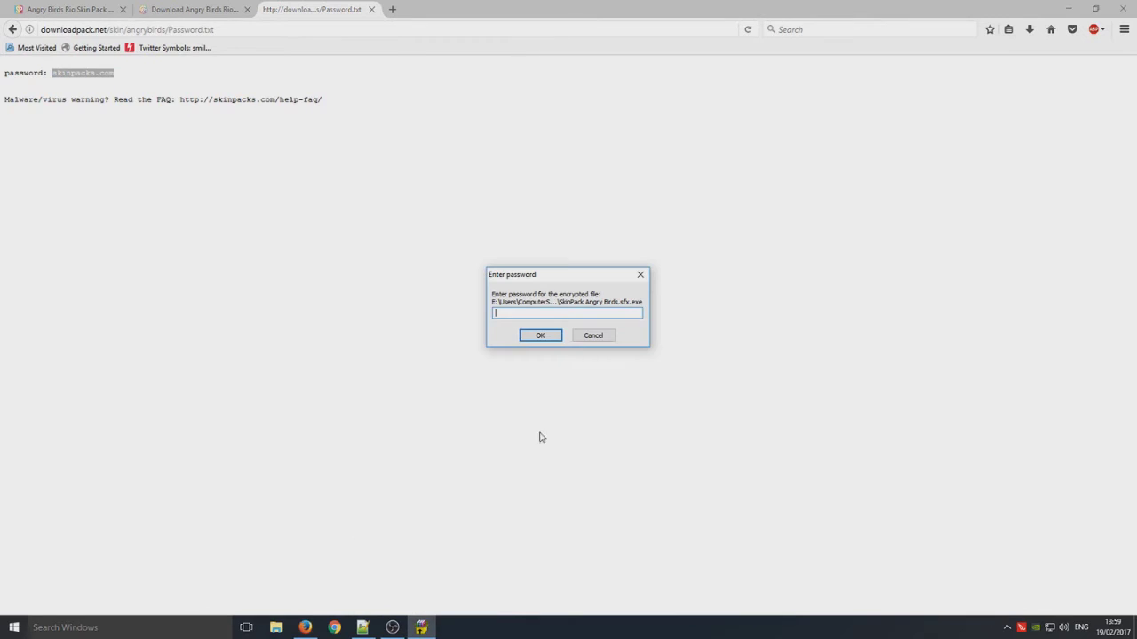
{"action": "key", "text": "ctrl+v"}
{"action": "left_click", "coordinate": [551, 337]}
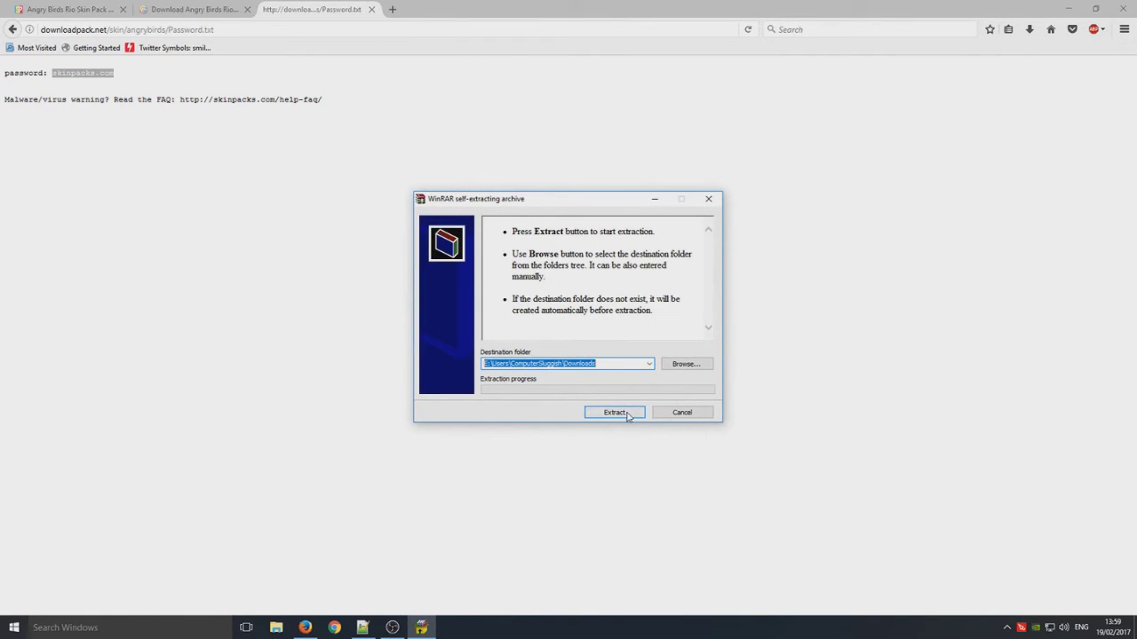
{"action": "left_click", "coordinate": [611, 365]}
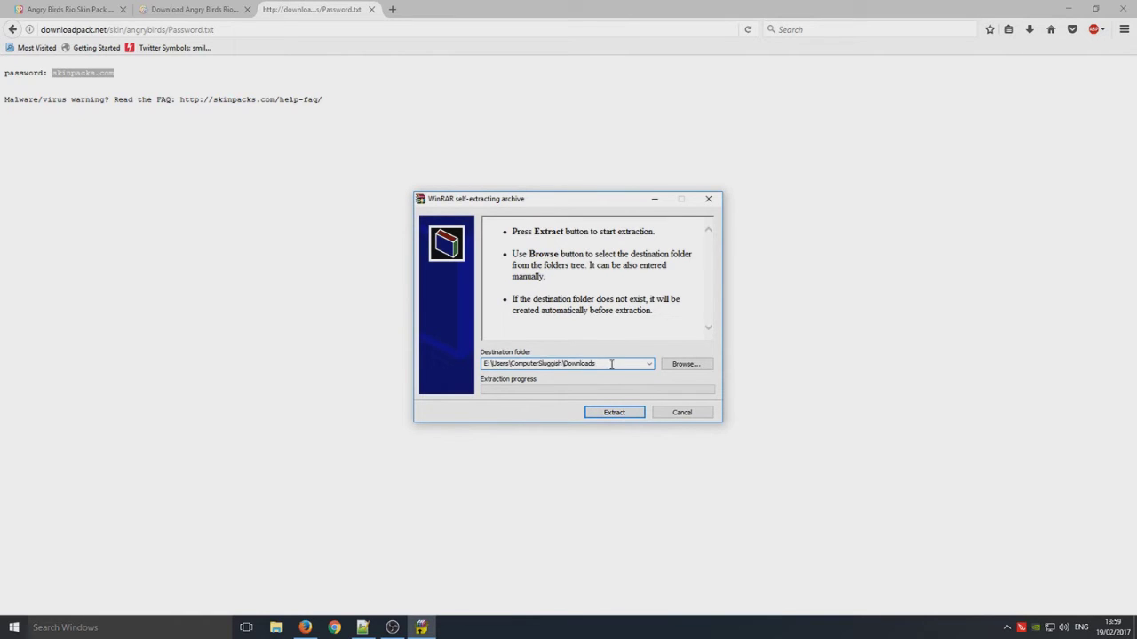
{"action": "left_click", "coordinate": [614, 414]}
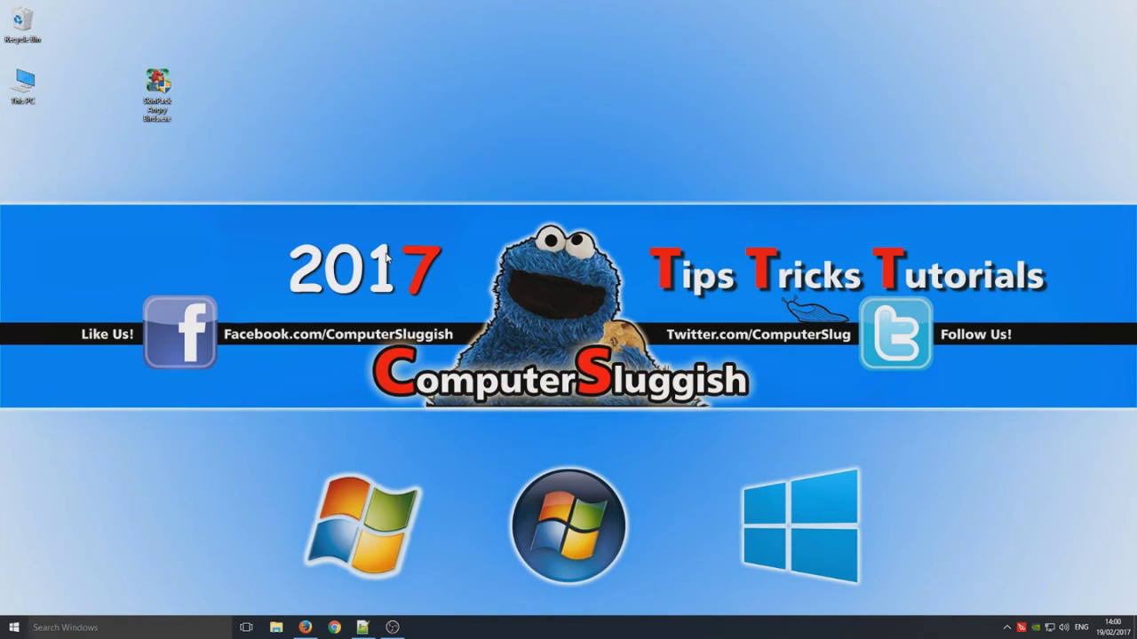
Launch the SkinPack Angry Birds installer from the desktop and move past its welcome page
{"action": "left_click_drag", "start_coordinate": [126, 43], "coordinate": [214, 142]}
{"action": "double_click", "coordinate": [160, 84]}
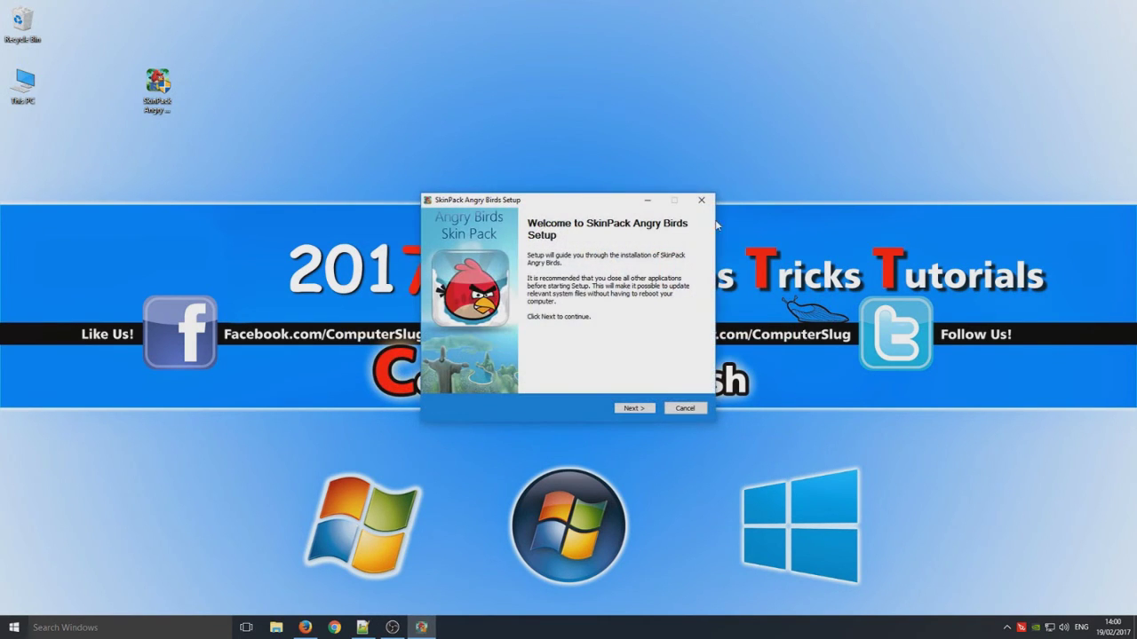
{"action": "left_click", "coordinate": [635, 408]}
Accept the licence terms, keep every component ticked, skip McAfee WebAdvisor, and install the theme
{"action": "left_click", "coordinate": [533, 381]}
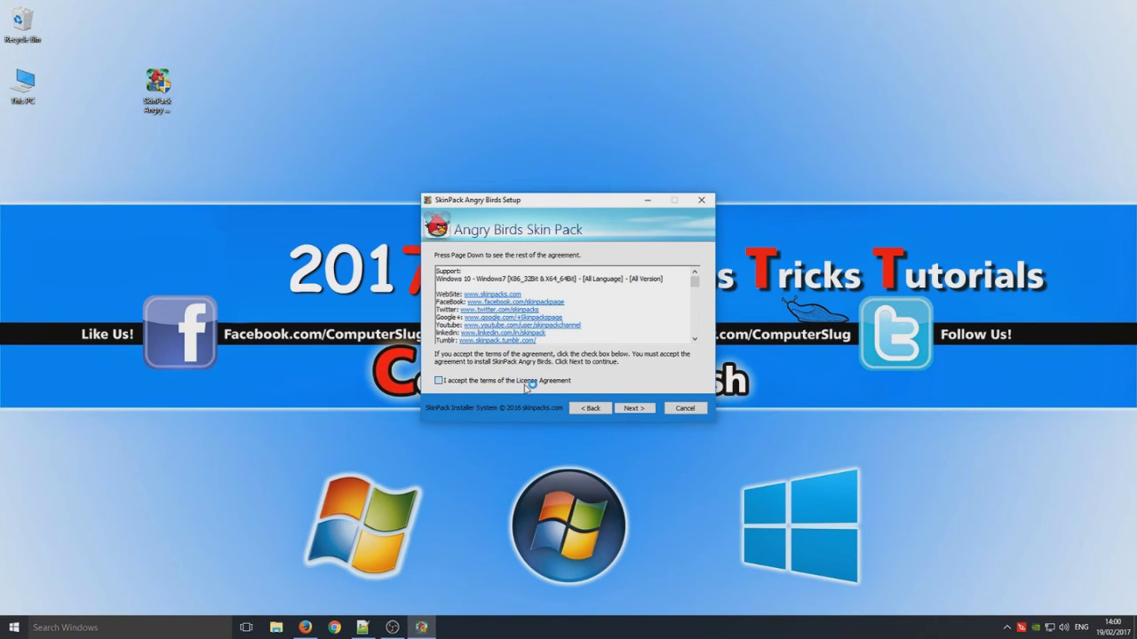
{"action": "left_click", "coordinate": [636, 409]}
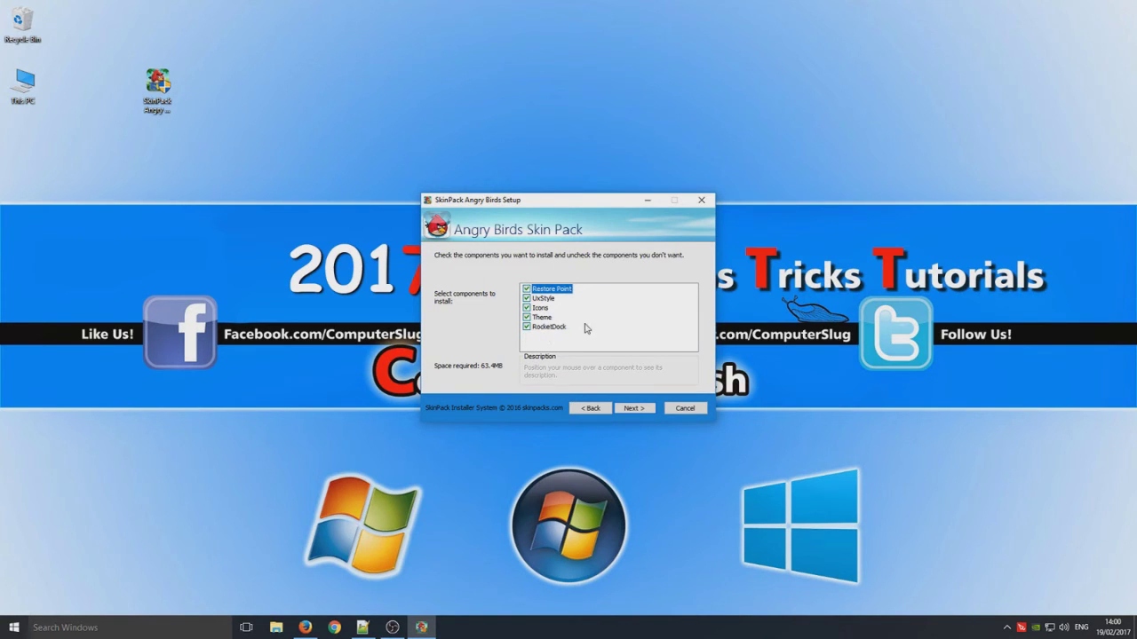
{"action": "left_click", "coordinate": [629, 408]}
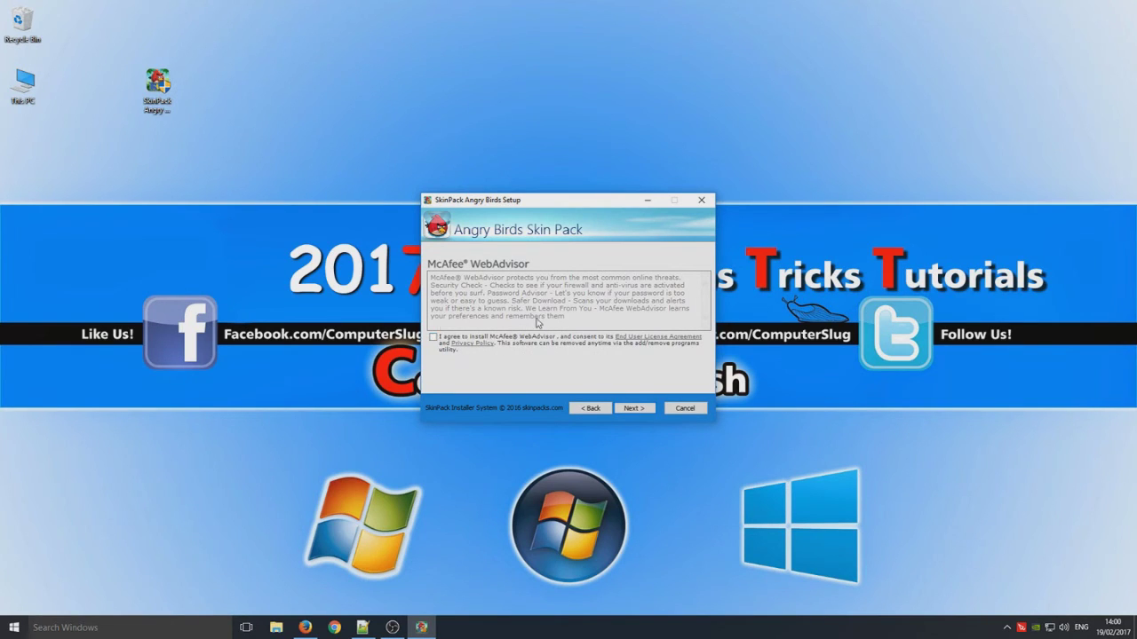
{"action": "left_click", "coordinate": [633, 411]}
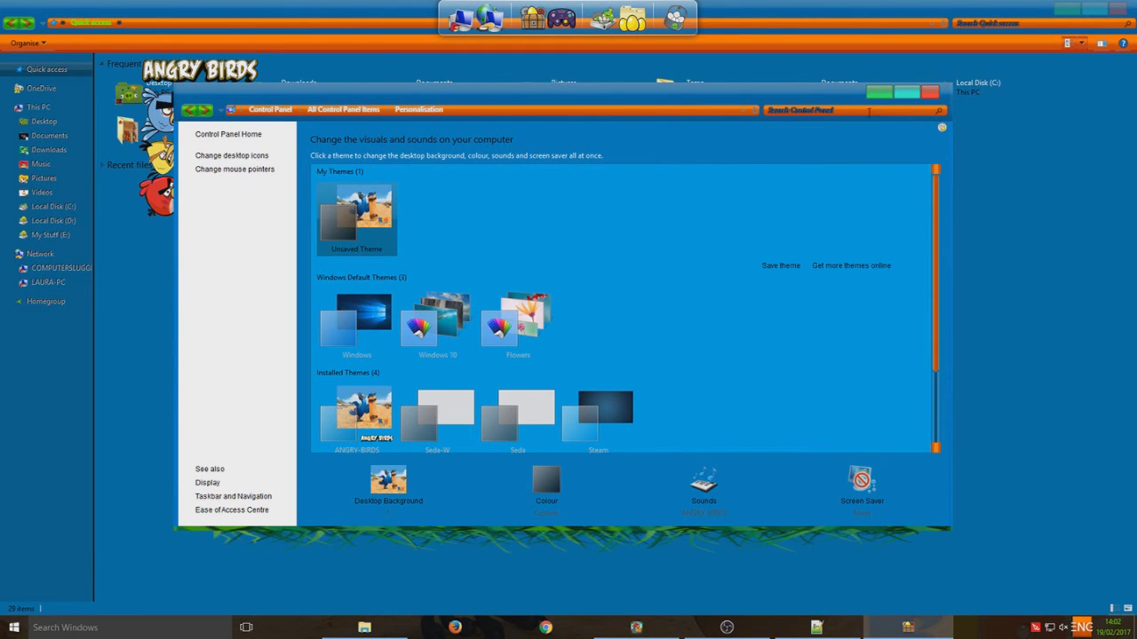
Minimize Personalisation, restore the Explorer window, and move the setup window up and left
{"action": "left_click", "coordinate": [879, 94]}
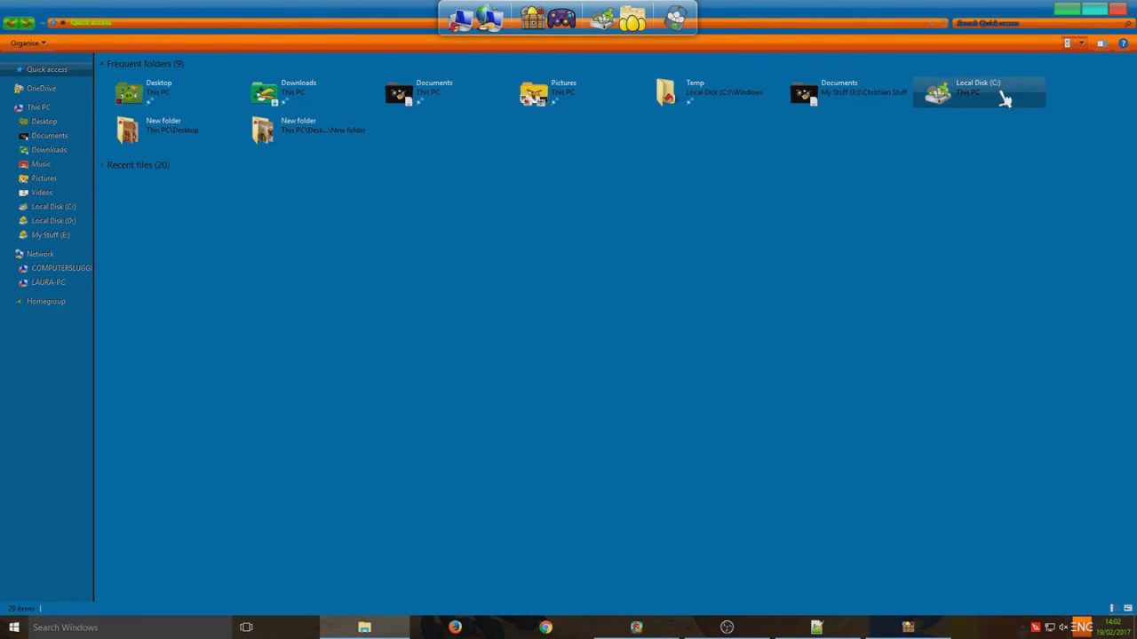
{"action": "left_click_drag", "start_coordinate": [957, 10], "coordinate": [944, 194]}
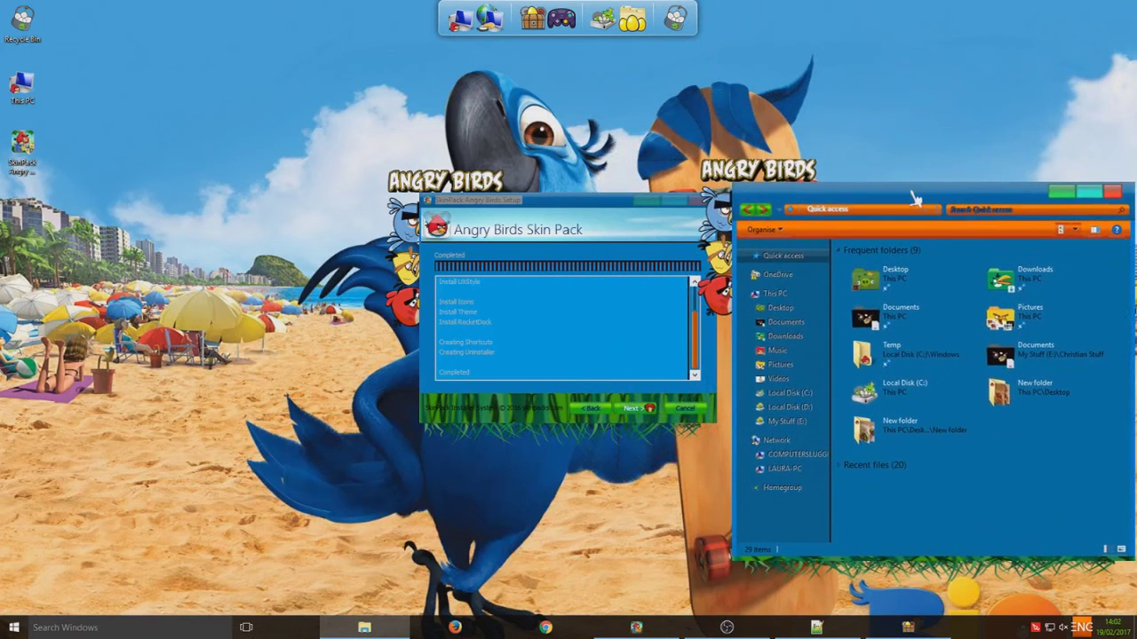
{"action": "left_click_drag", "start_coordinate": [578, 202], "coordinate": [389, 151]}
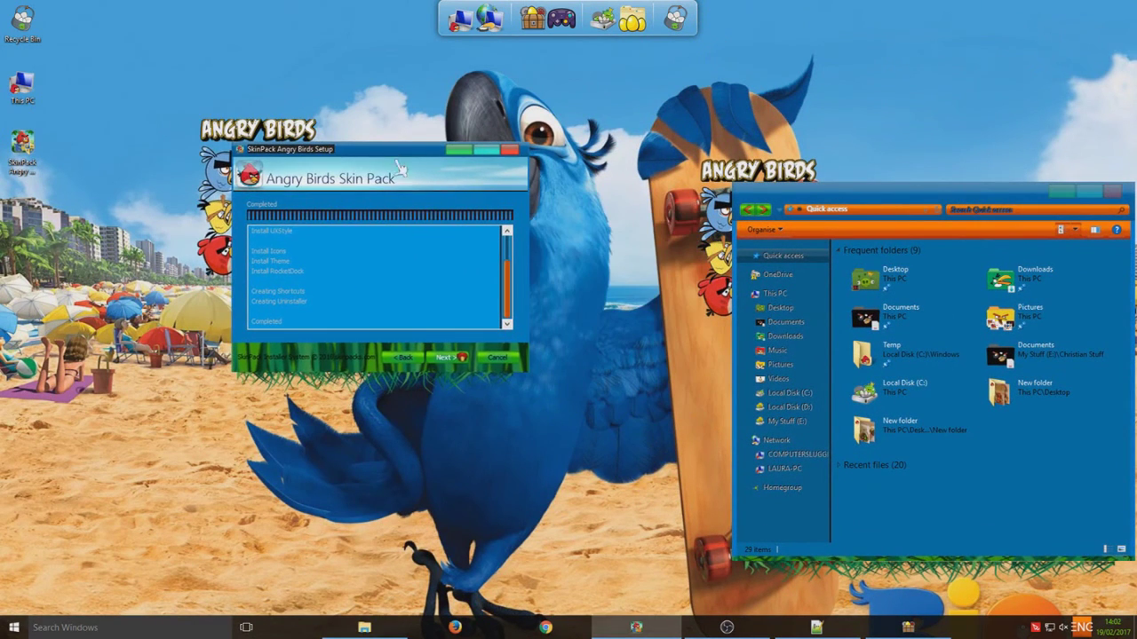
Finish and close the setup, then move Explorer aside and minimize it
{"action": "left_click", "coordinate": [448, 358]}
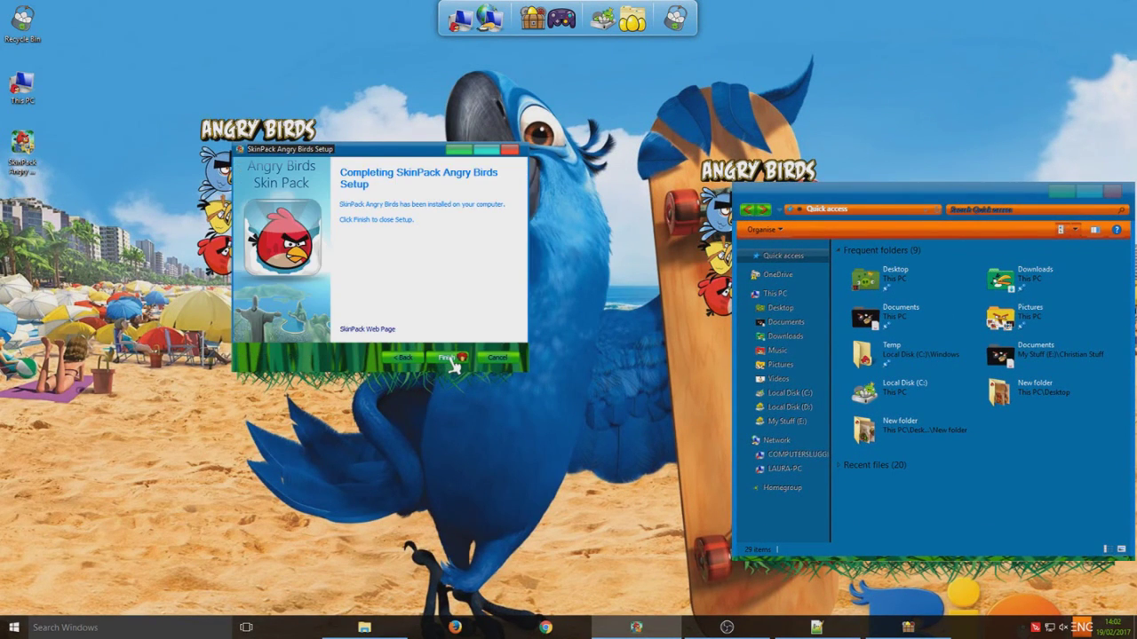
{"action": "left_click", "coordinate": [449, 358]}
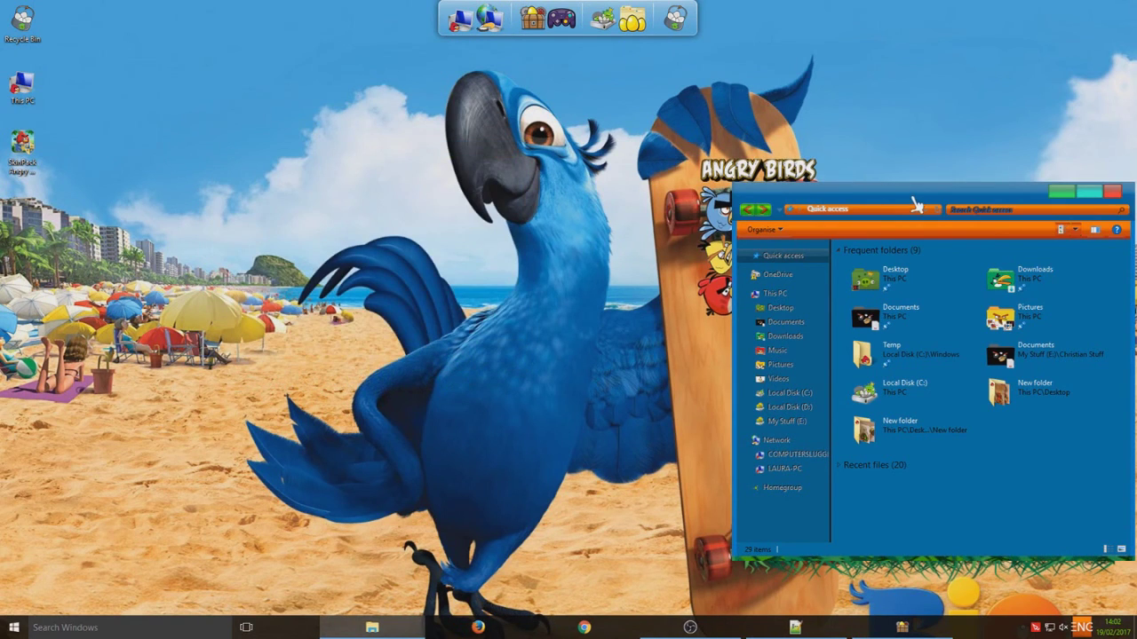
{"action": "left_click_drag", "start_coordinate": [917, 205], "coordinate": [411, 143]}
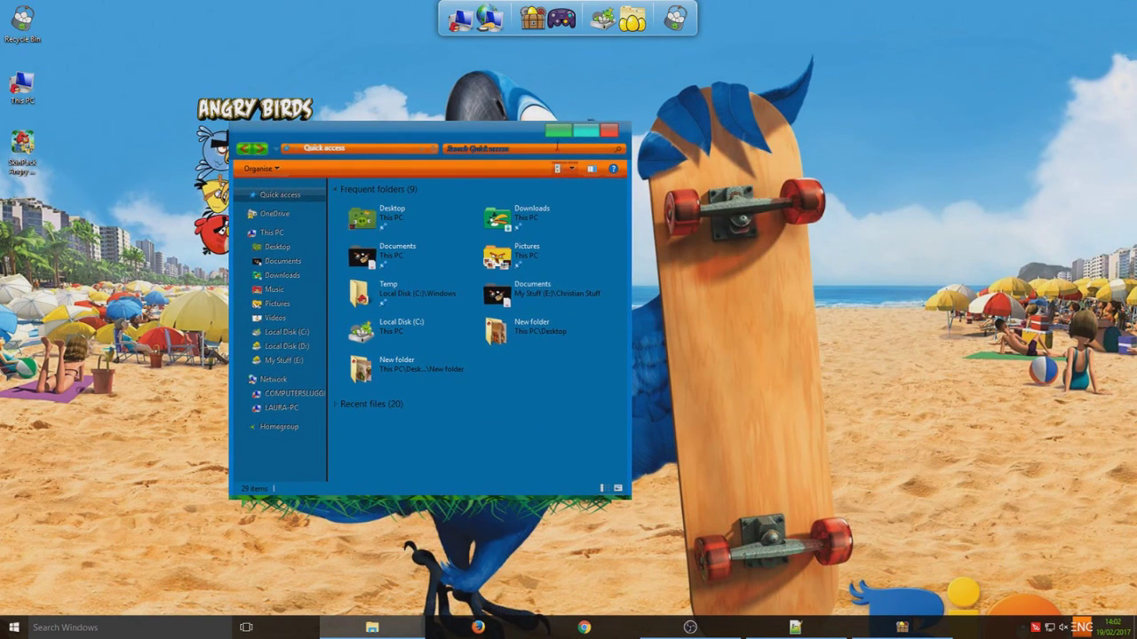
{"action": "left_click", "coordinate": [562, 131]}
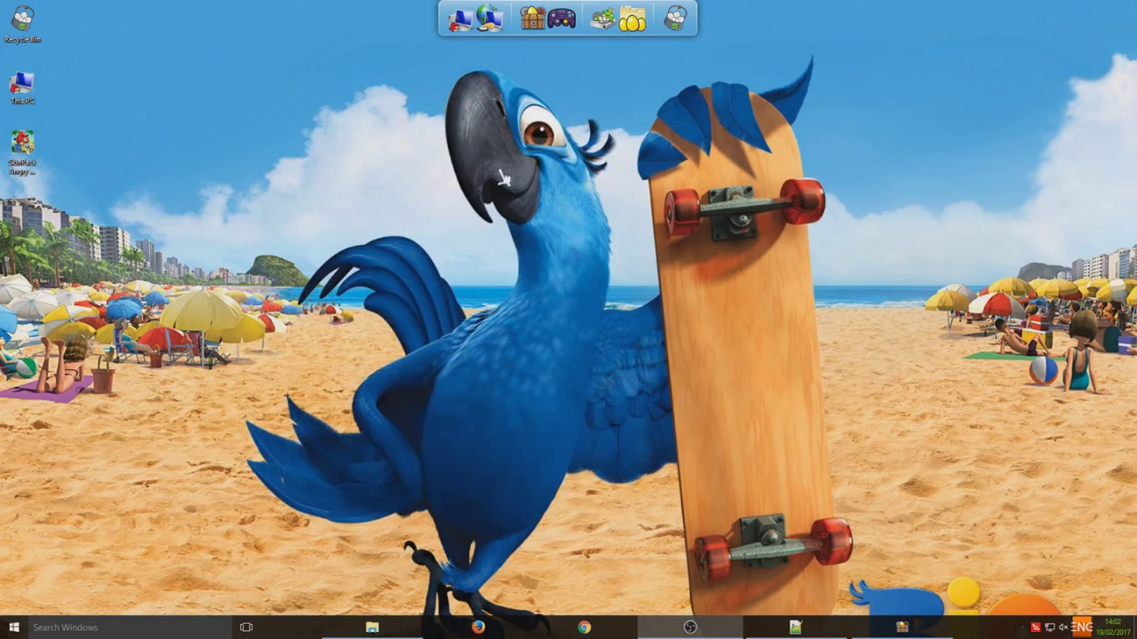